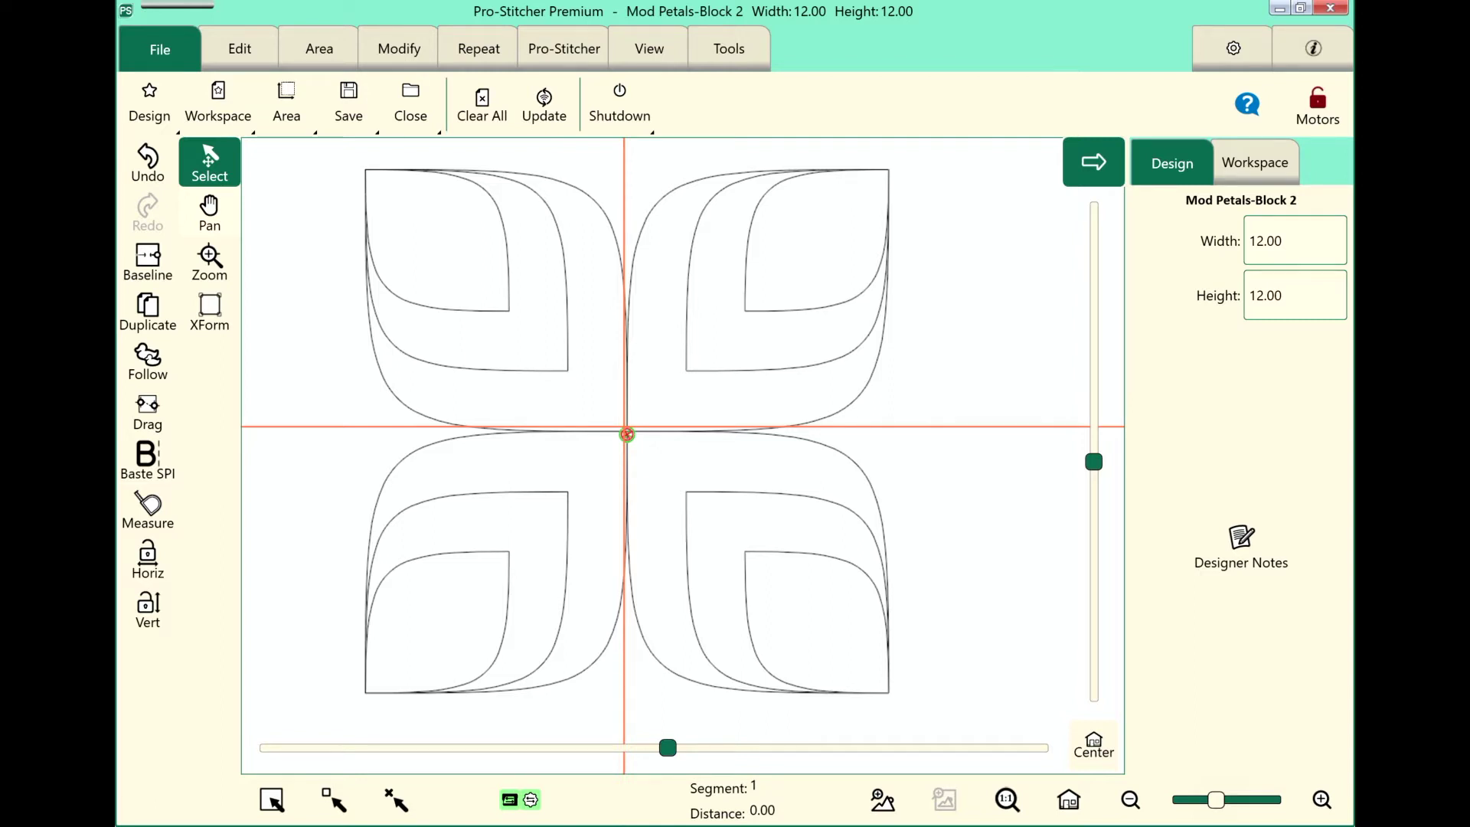
Bring up the save options for the Mod Petals-Block 2 design.
left_click(349, 104)
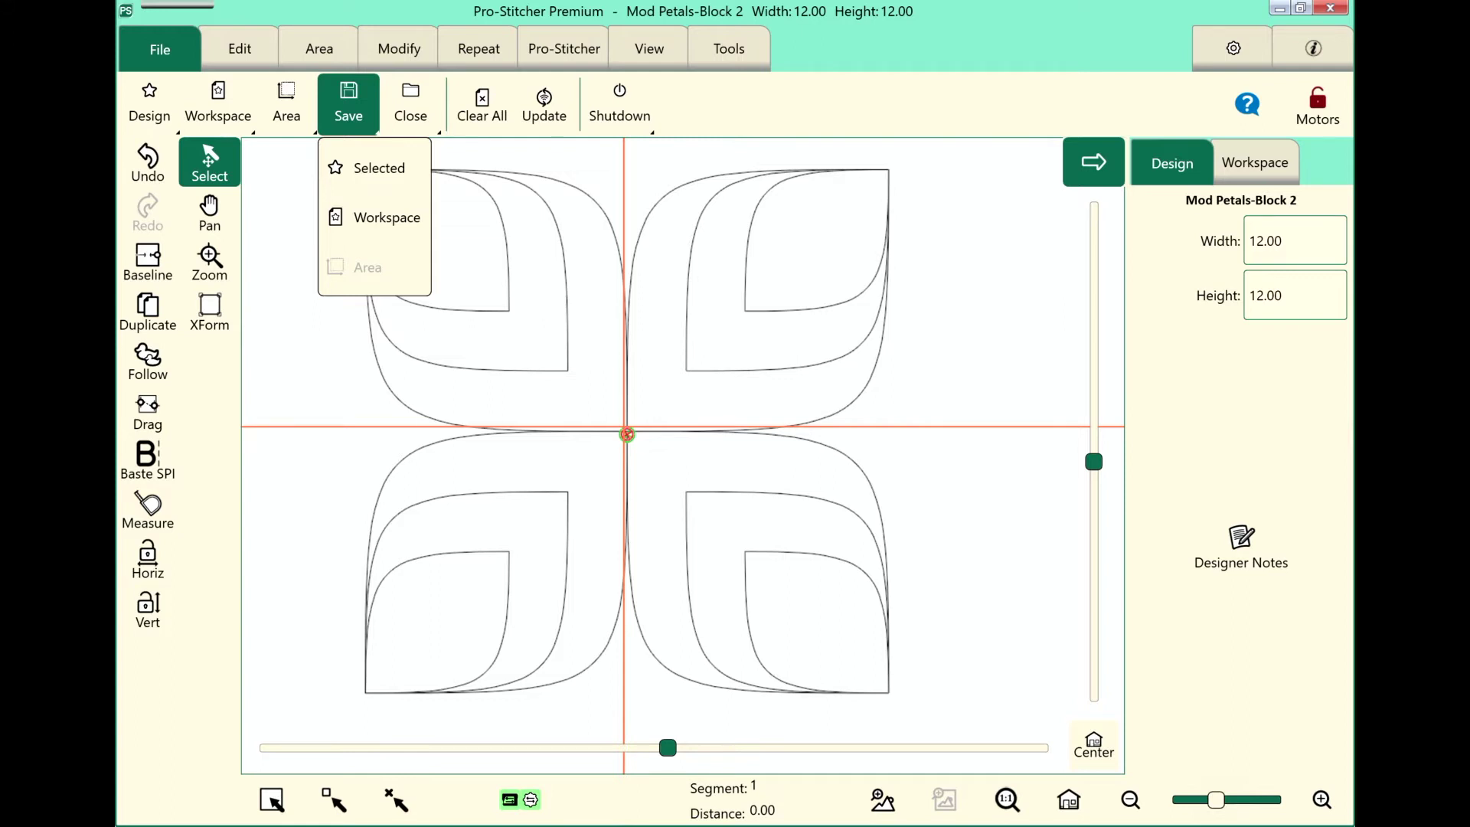
Save the current design, choosing the my designs folder under C:\Designs as destination.
left_click(379, 168)
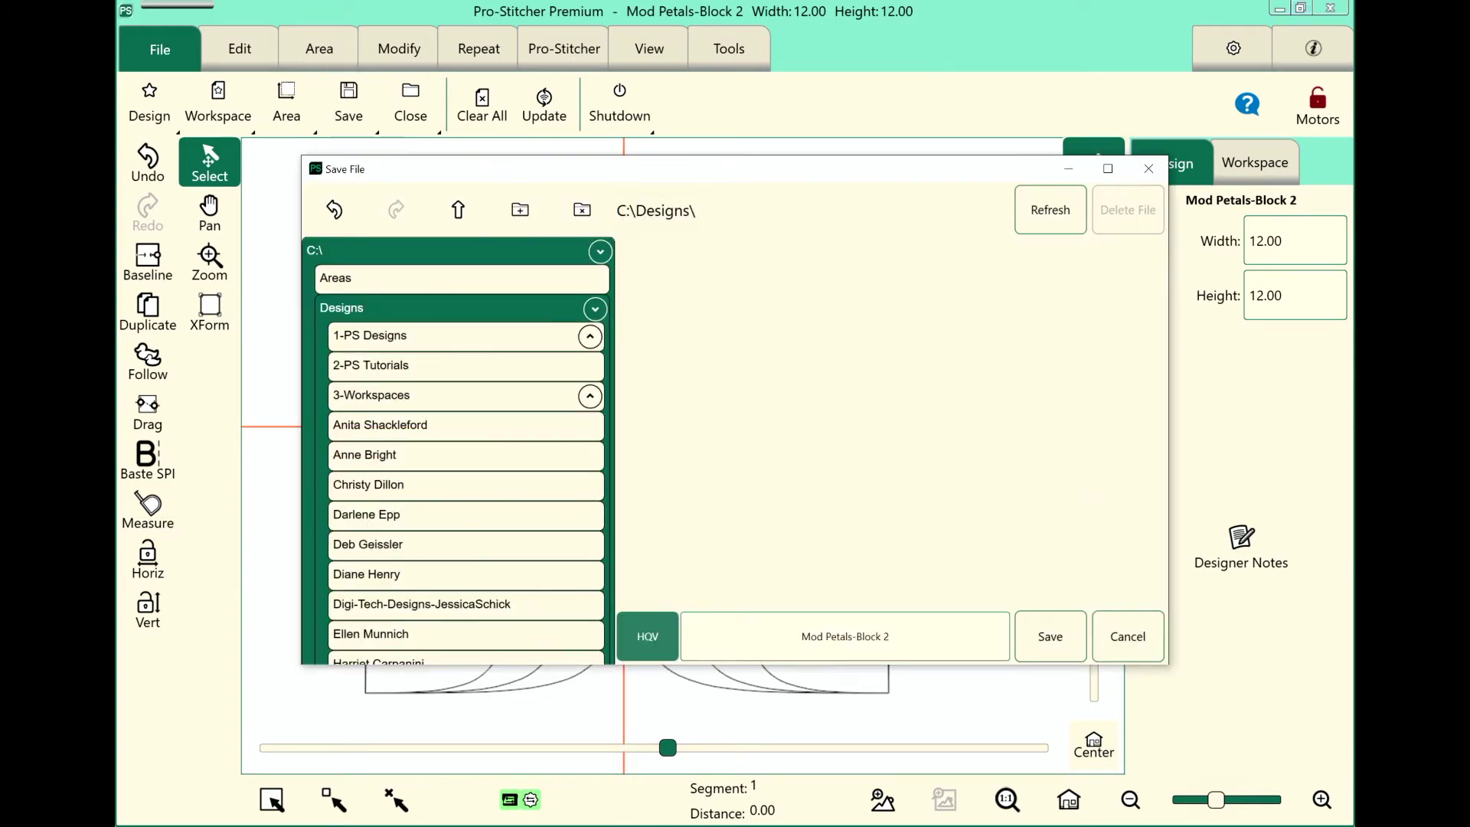
scroll(538, 462, "down", 2)
scroll(540, 462, "down", 2)
scroll(538, 462, "down", 2)
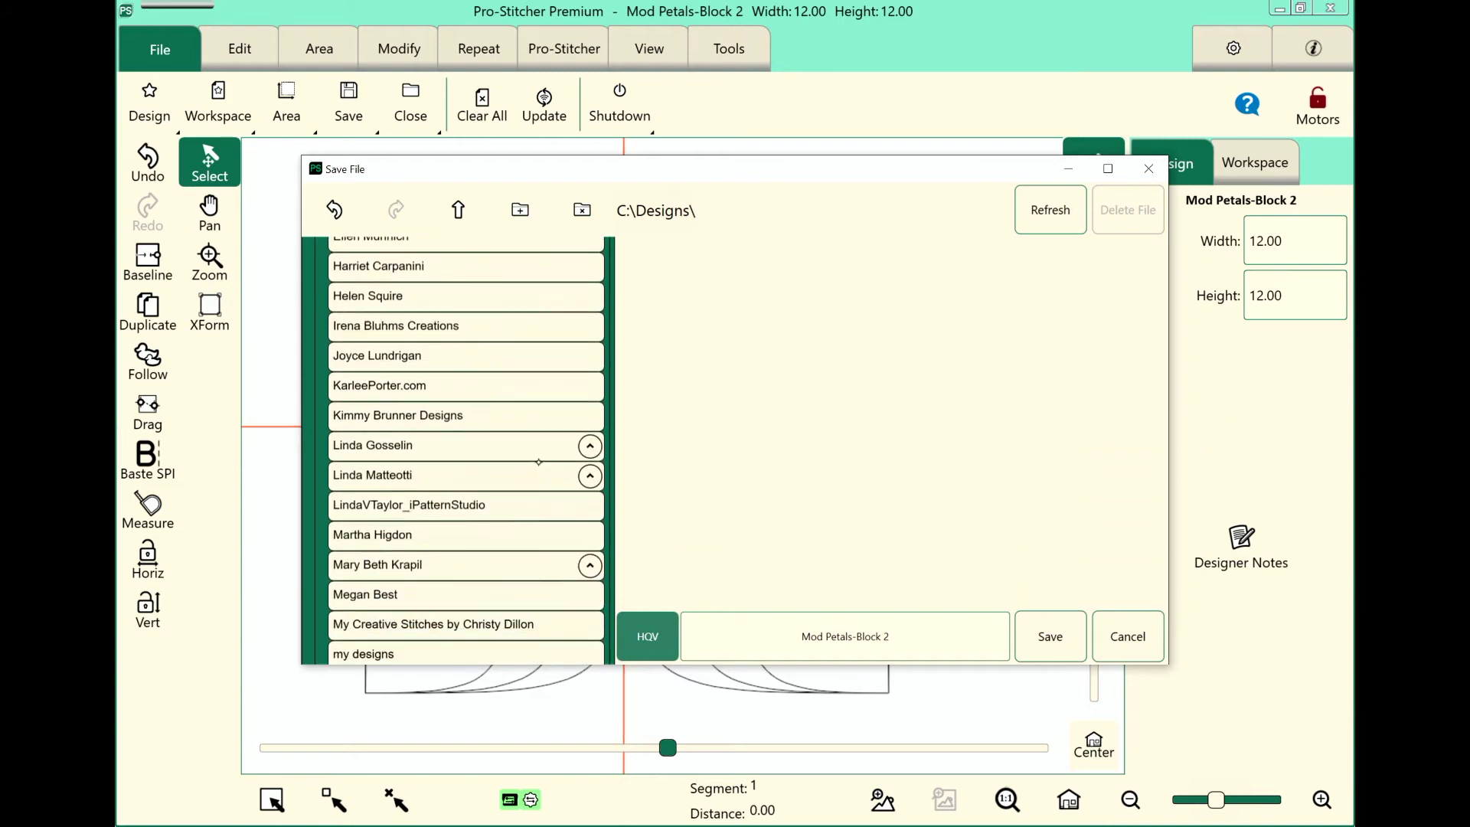
scroll(539, 463, "down", 2)
left_click(363, 533)
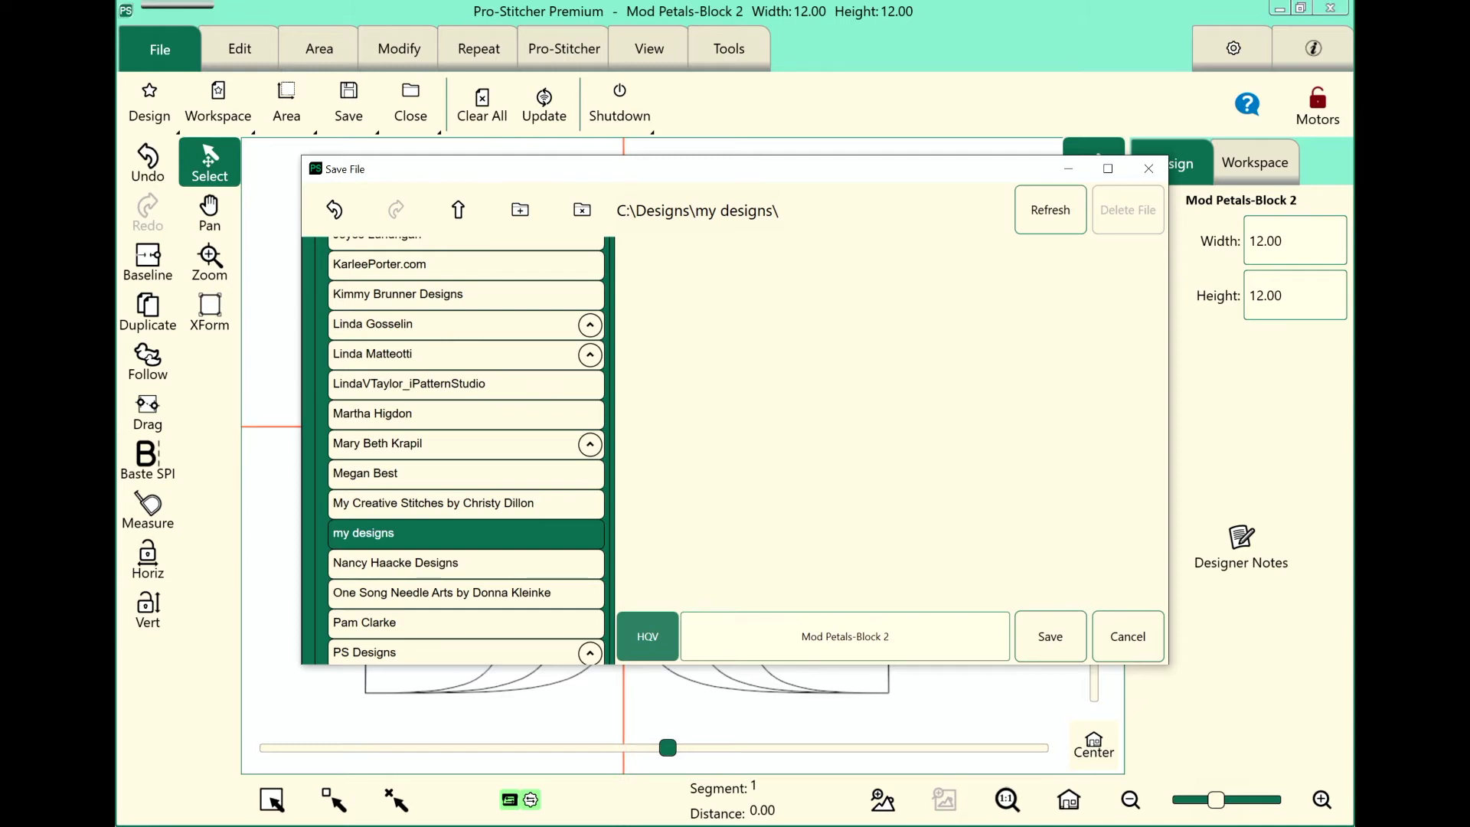
Rename the file to 'Mod Petals Block 2' and confirm the save.
left_click(845, 637)
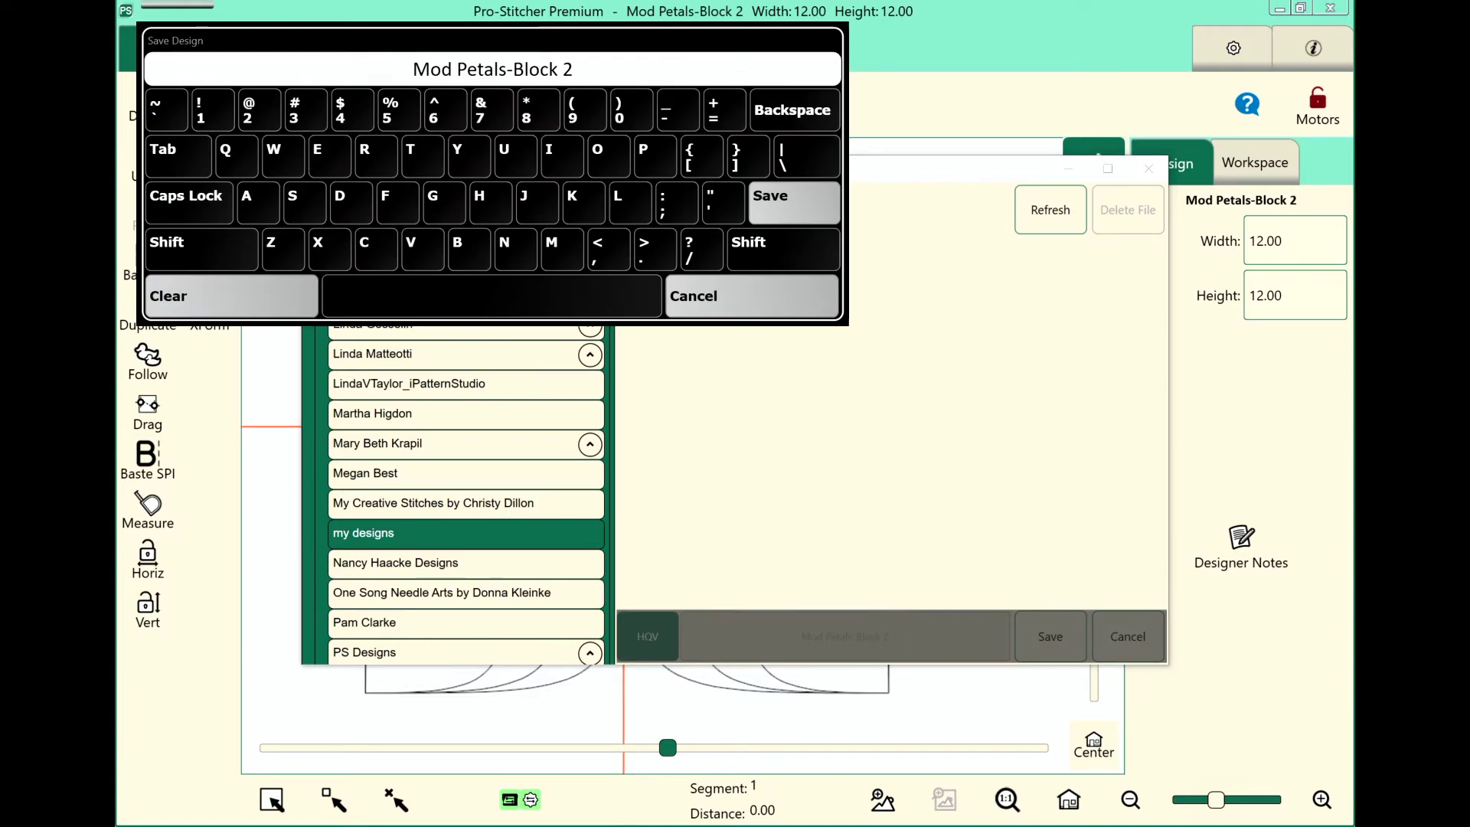
key("BackSpace")
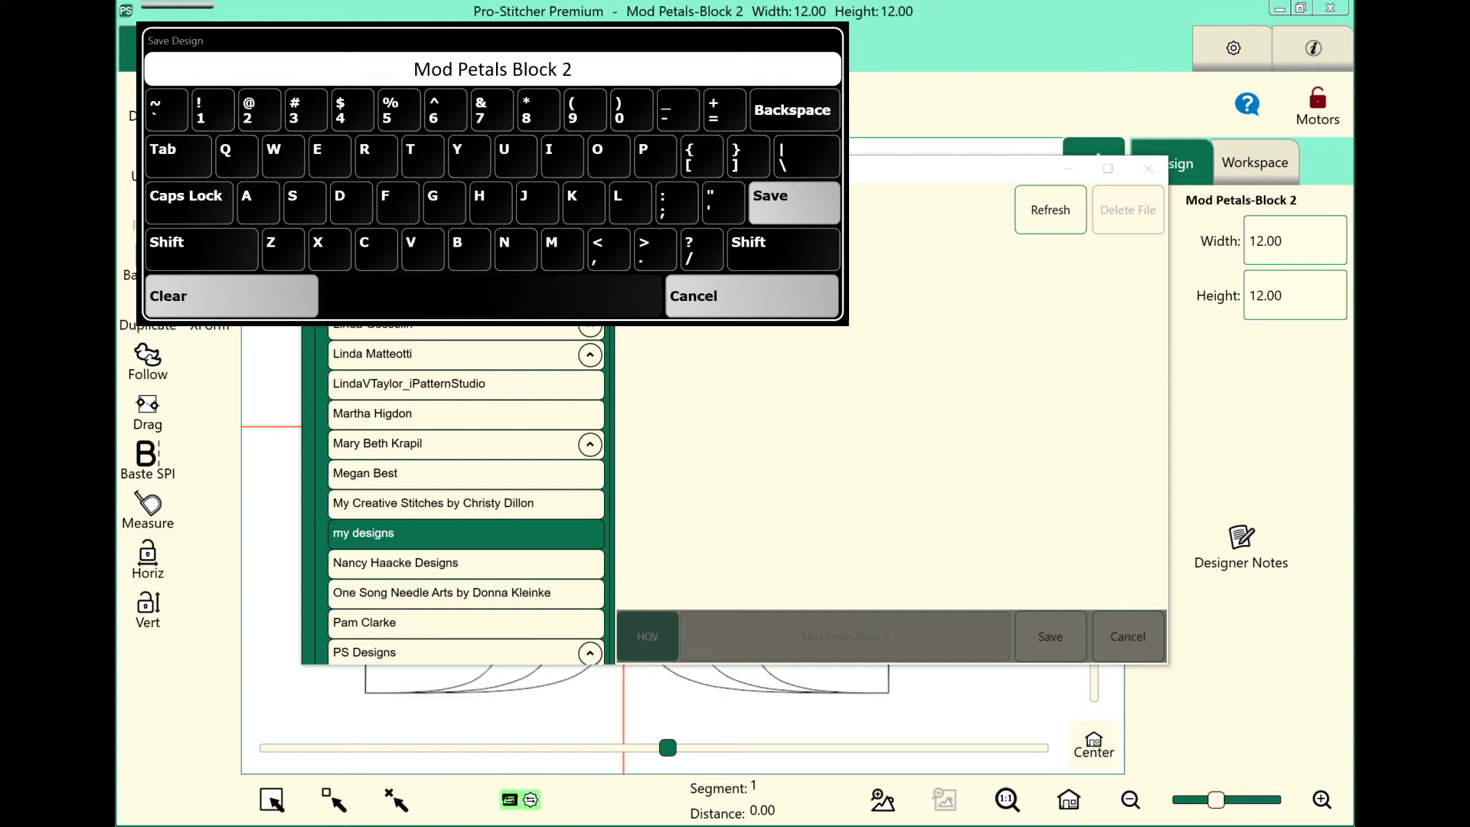
key("Return")
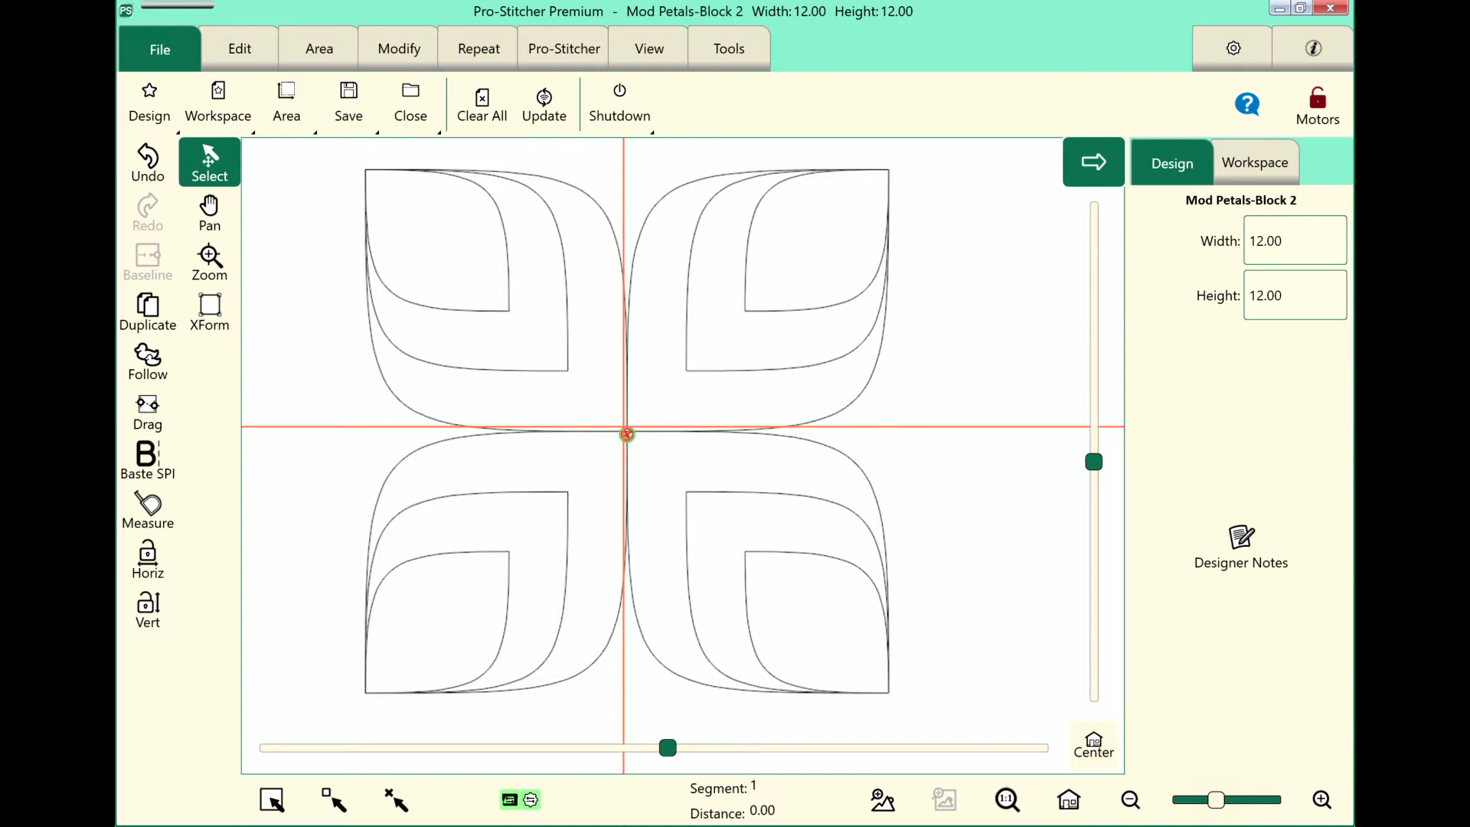
Show the recent designs list to confirm Mod Petals Block 2 is at the top.
left_click(149, 103)
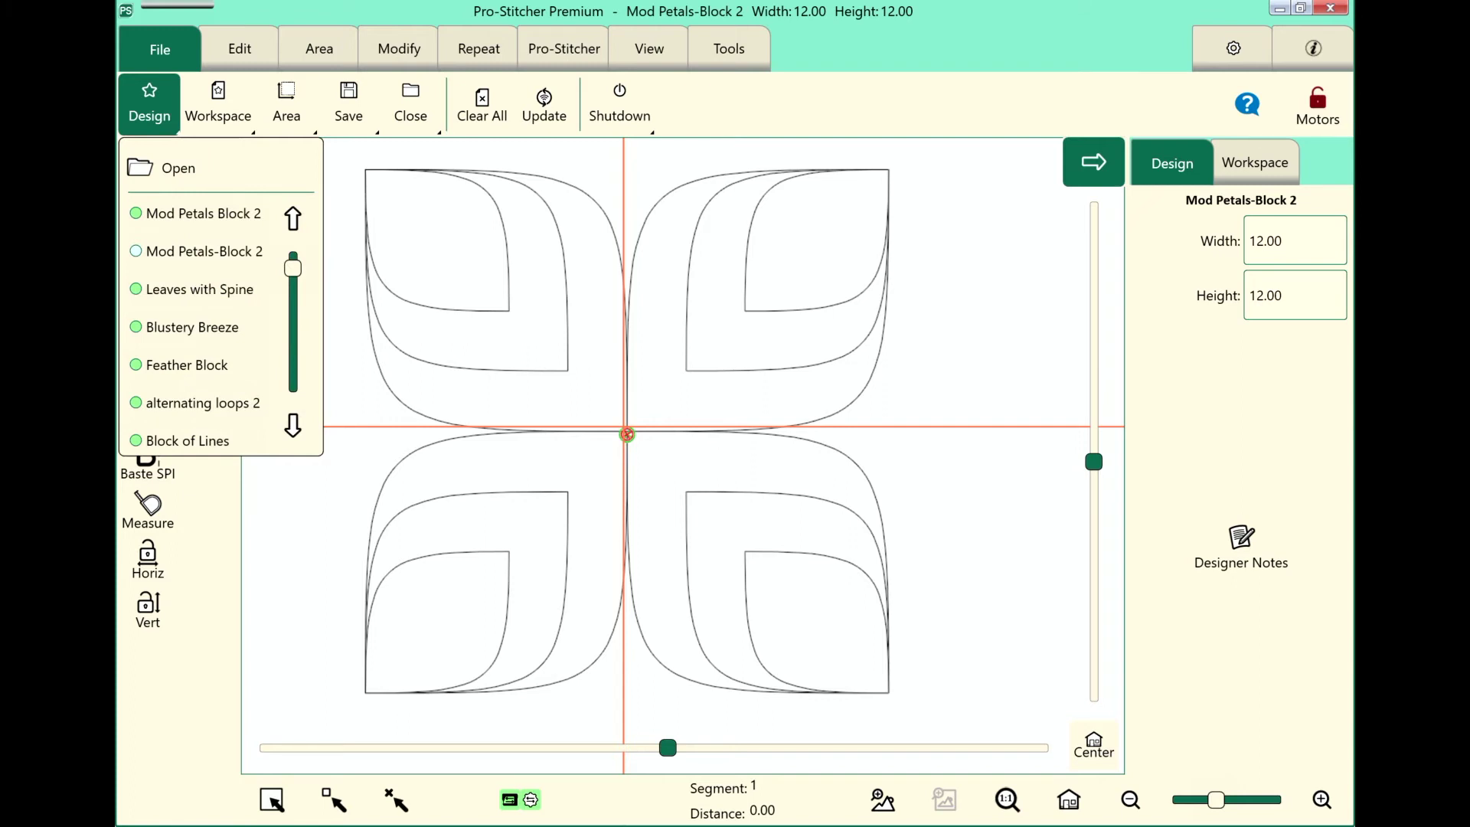
scroll(299, 303, "down", 3)
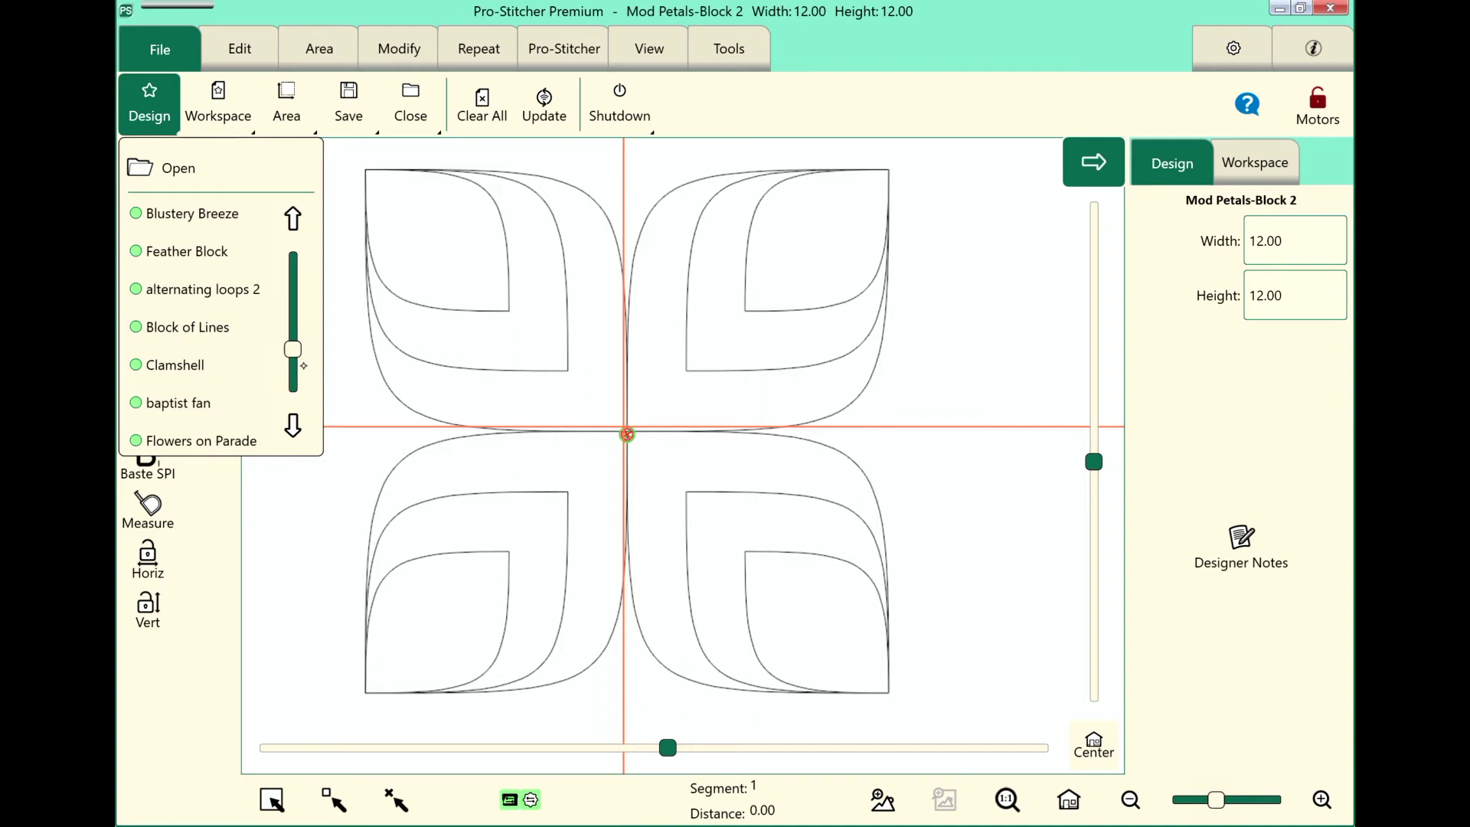
left_click_drag(301, 373, 304, 274)
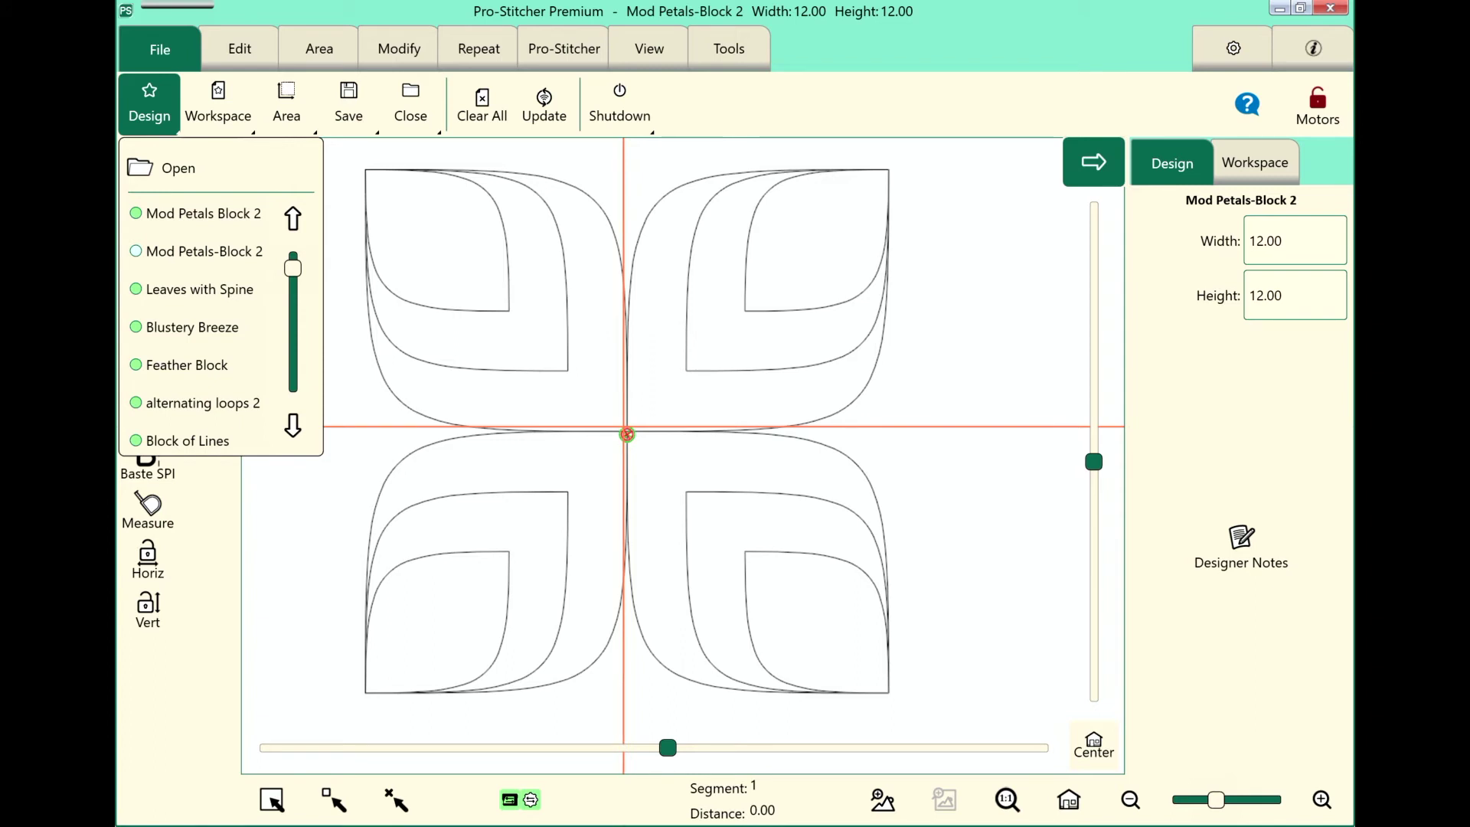
Browse to the my designs folder and pick Mod Petals Block 2.hqv.
left_click(173, 168)
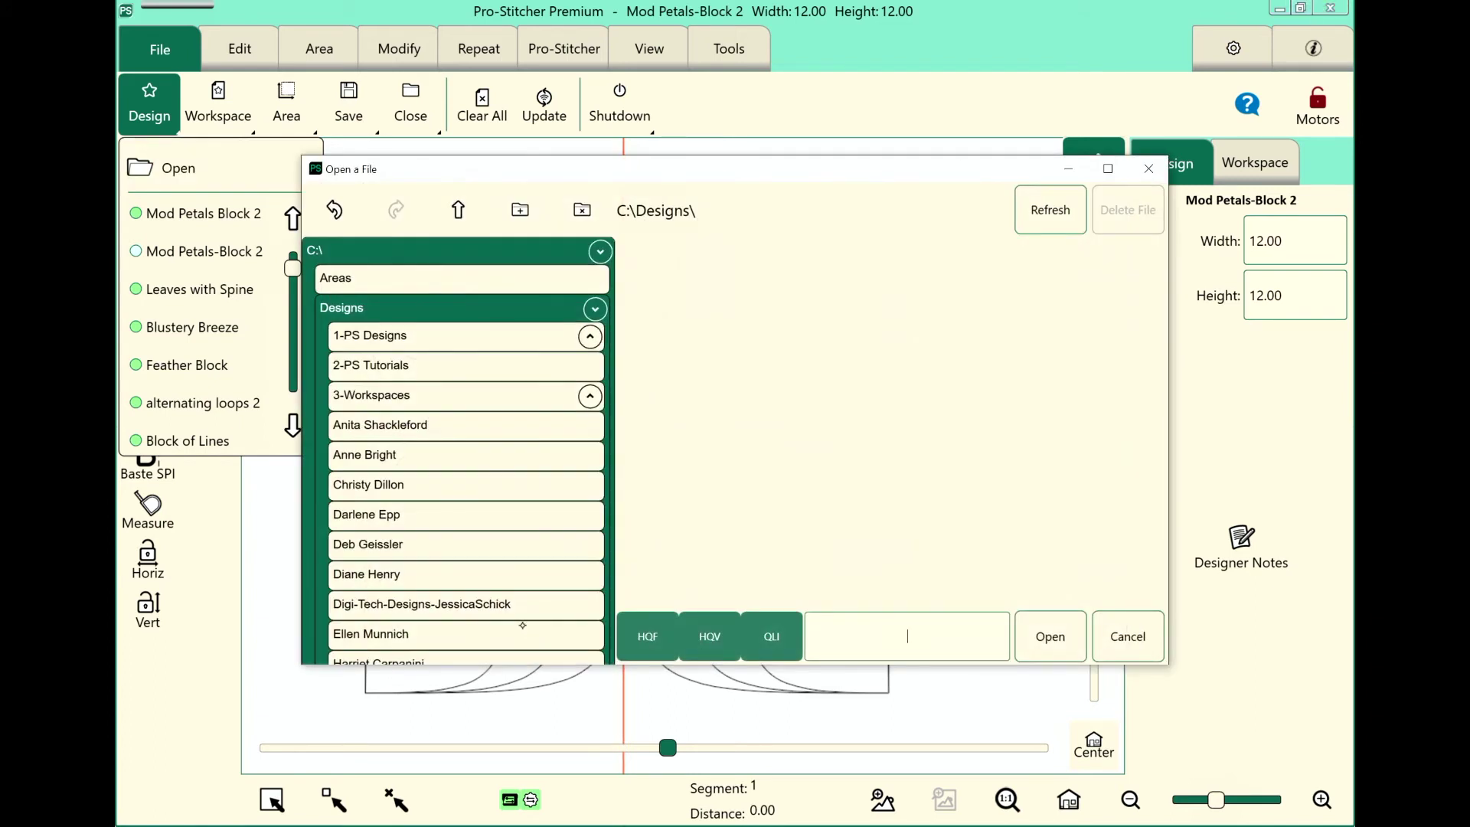
scroll(523, 624, "down", 3)
scroll(523, 625, "down", 2)
scroll(523, 625, "down", 2)
scroll(523, 625, "down", 3)
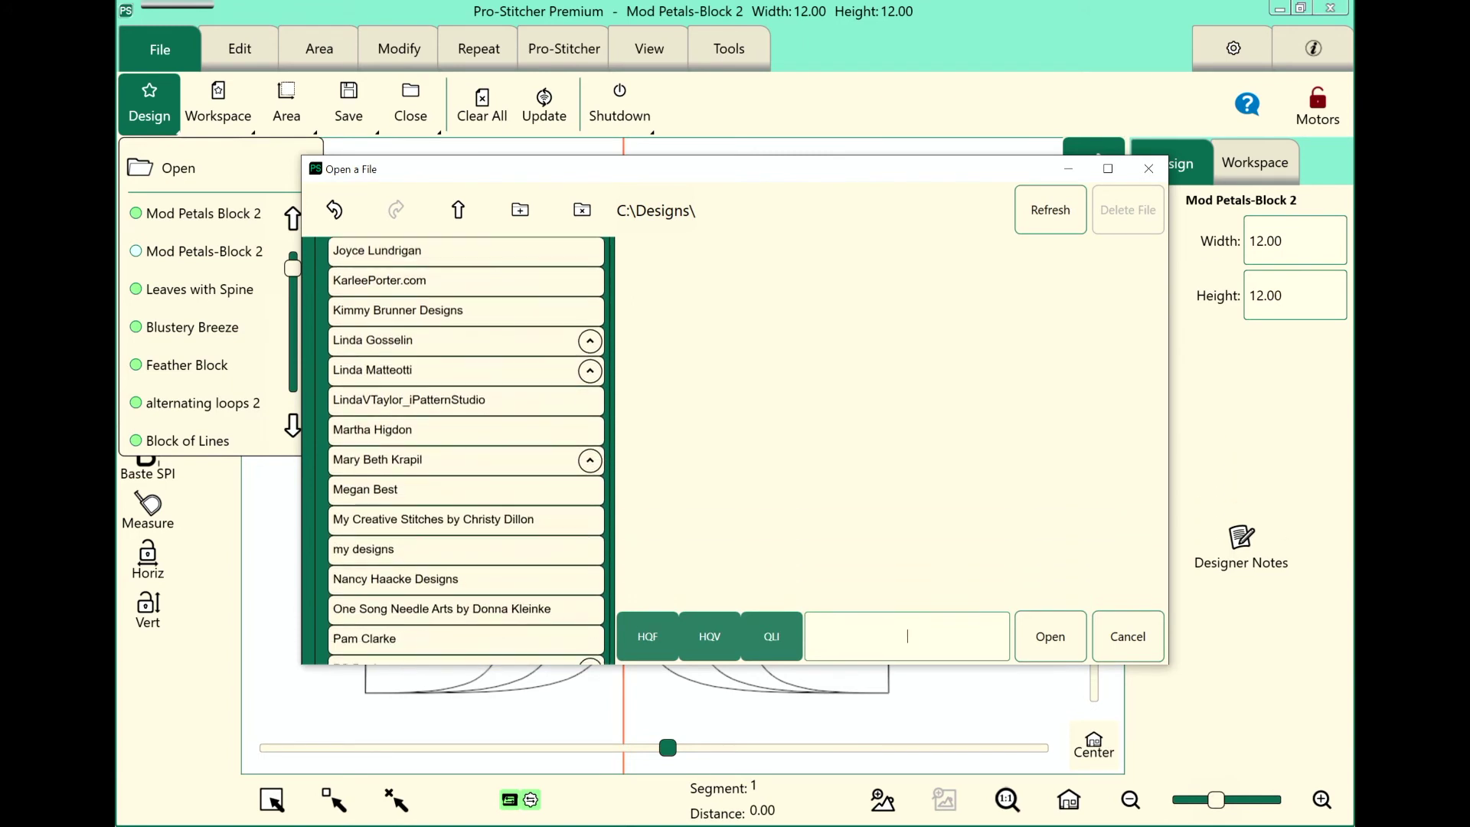
left_click(363, 549)
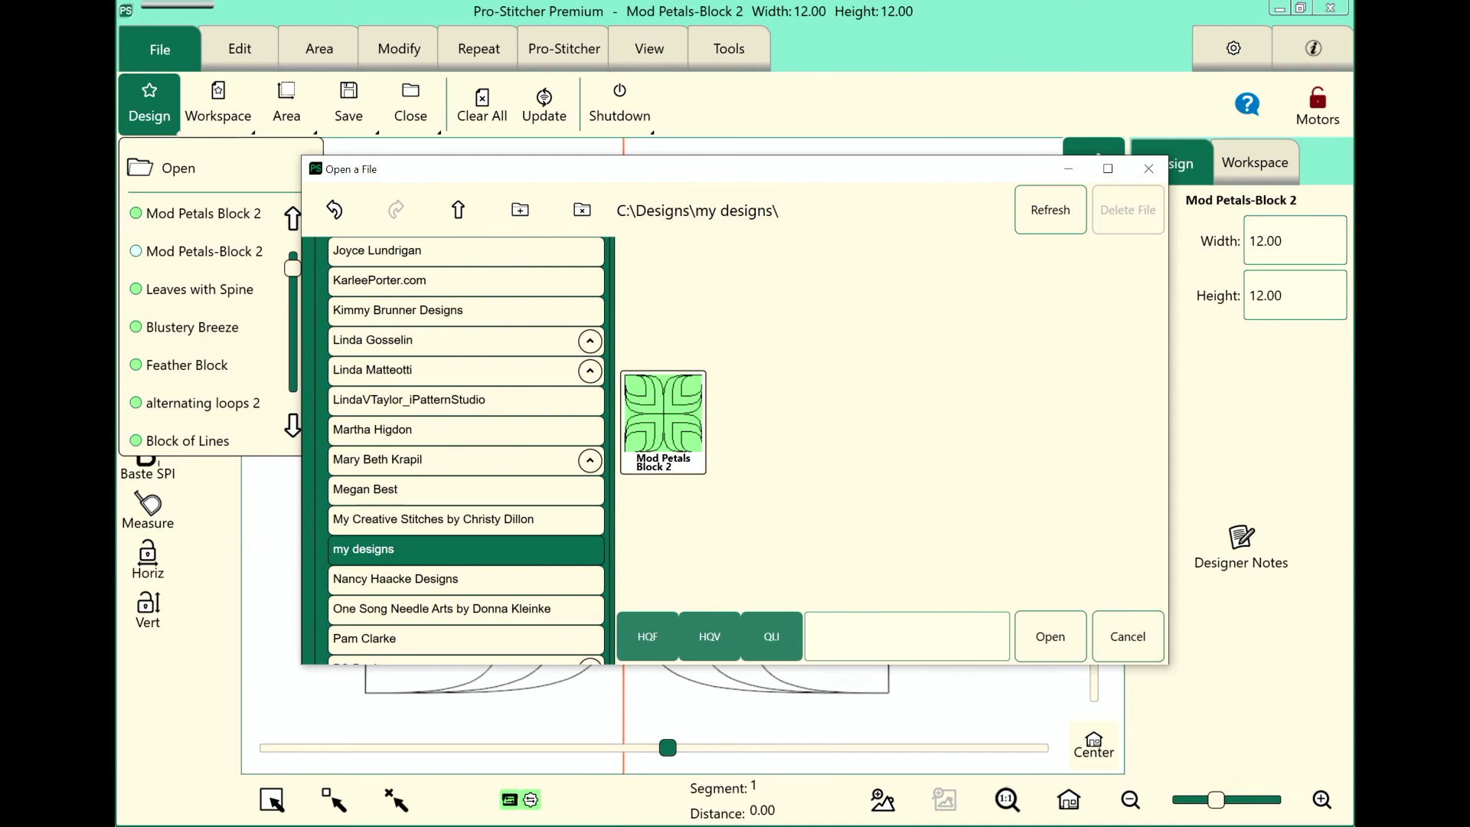
left_click(663, 422)
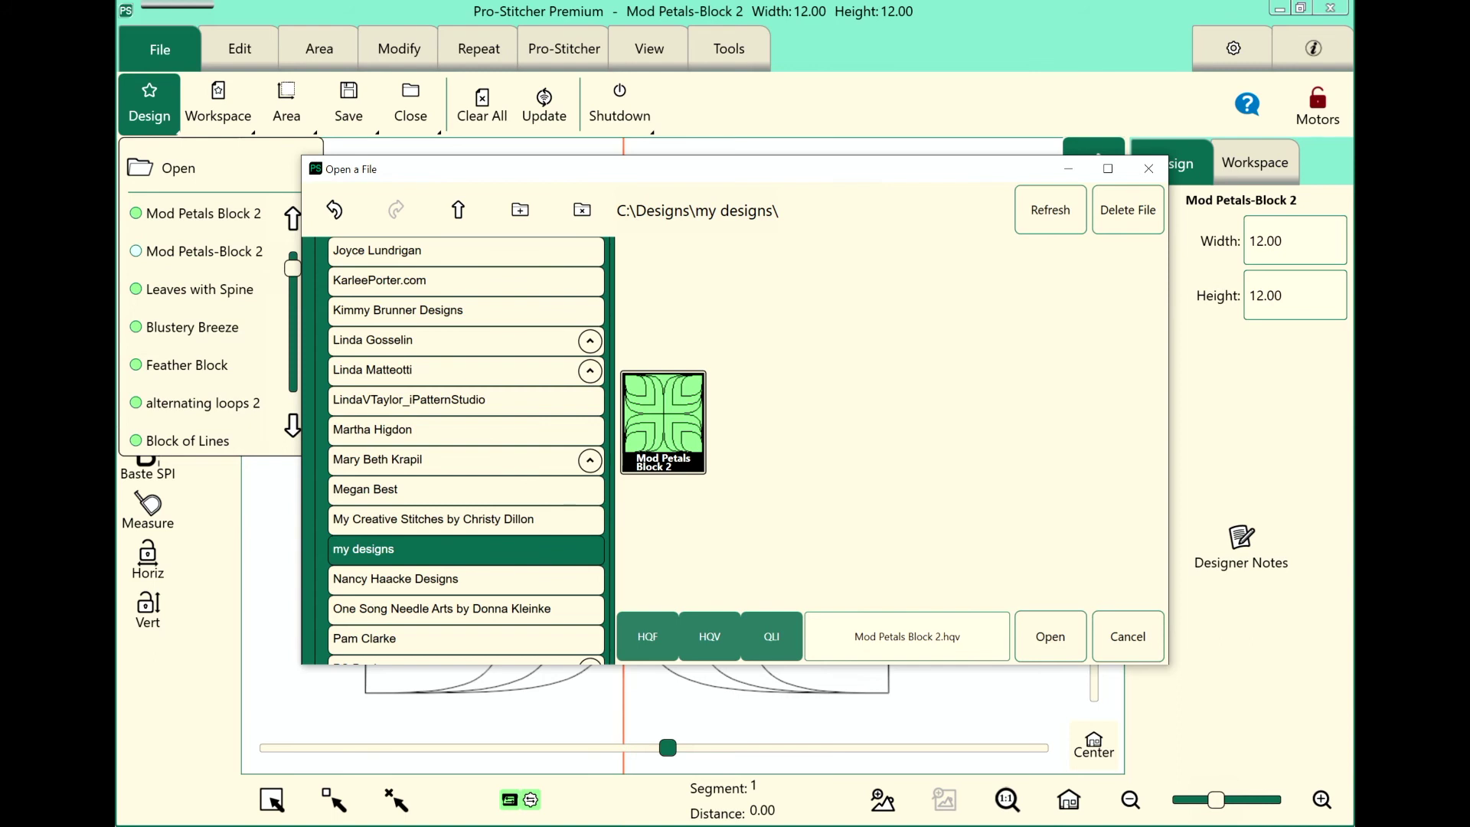
Delete the Mod Petals Block 2.hqv file and confirm the deletion.
left_click(1128, 209)
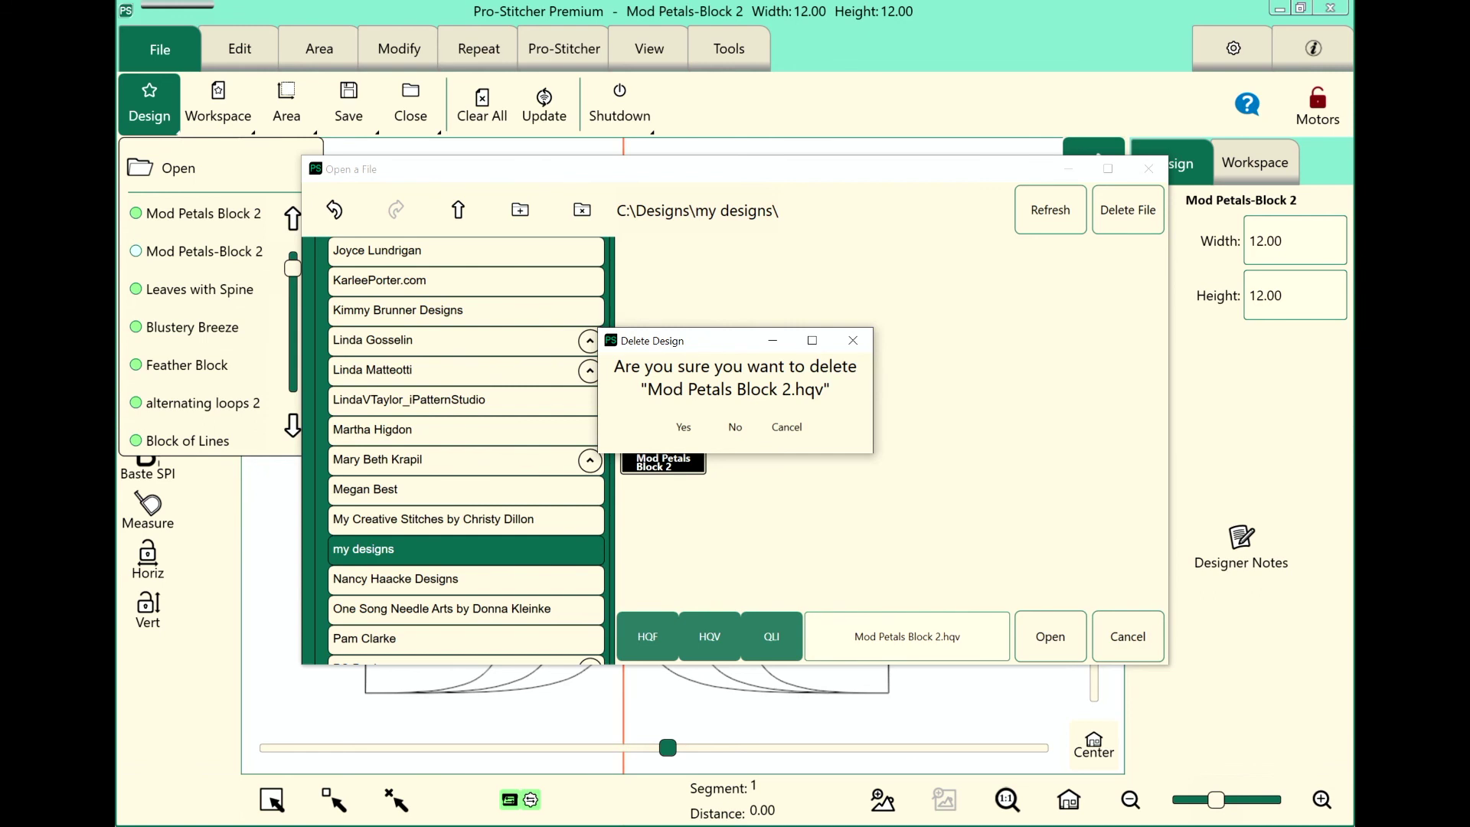
key("Return")
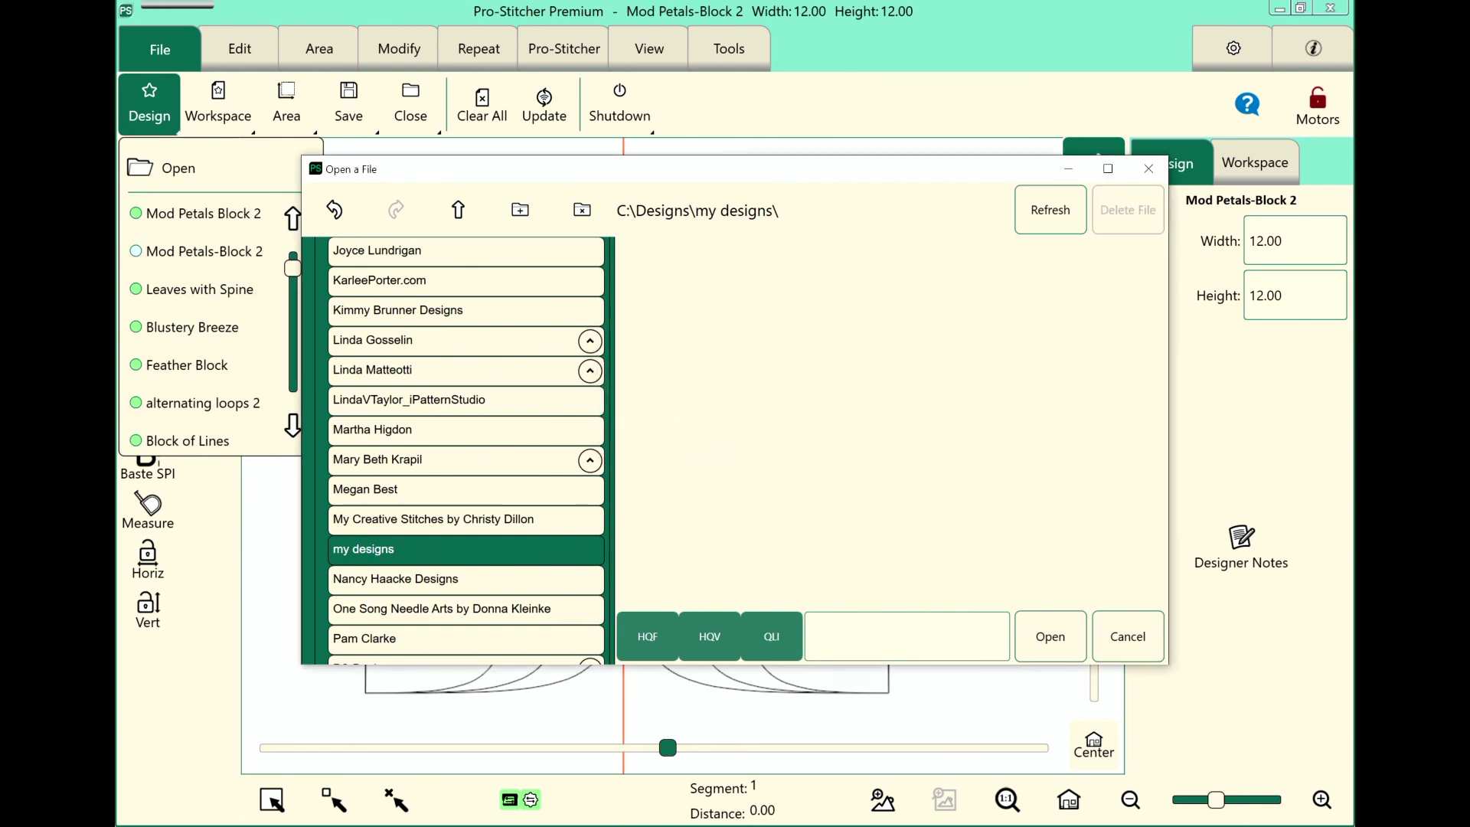